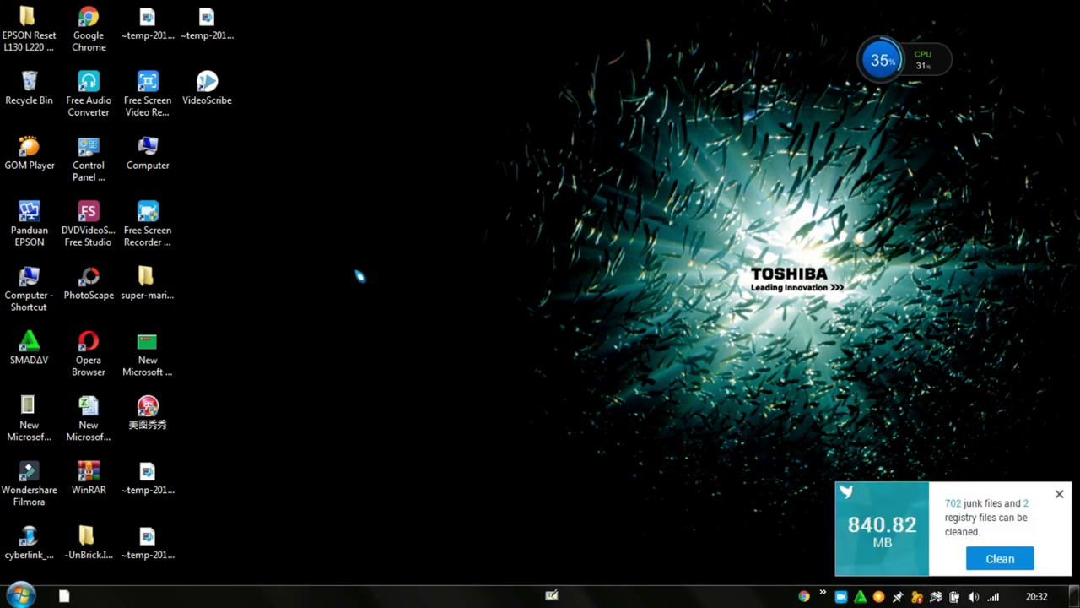
Close the junk-file cleaner notification in the bottom-right corner of the desktop
left_click(1059, 494)
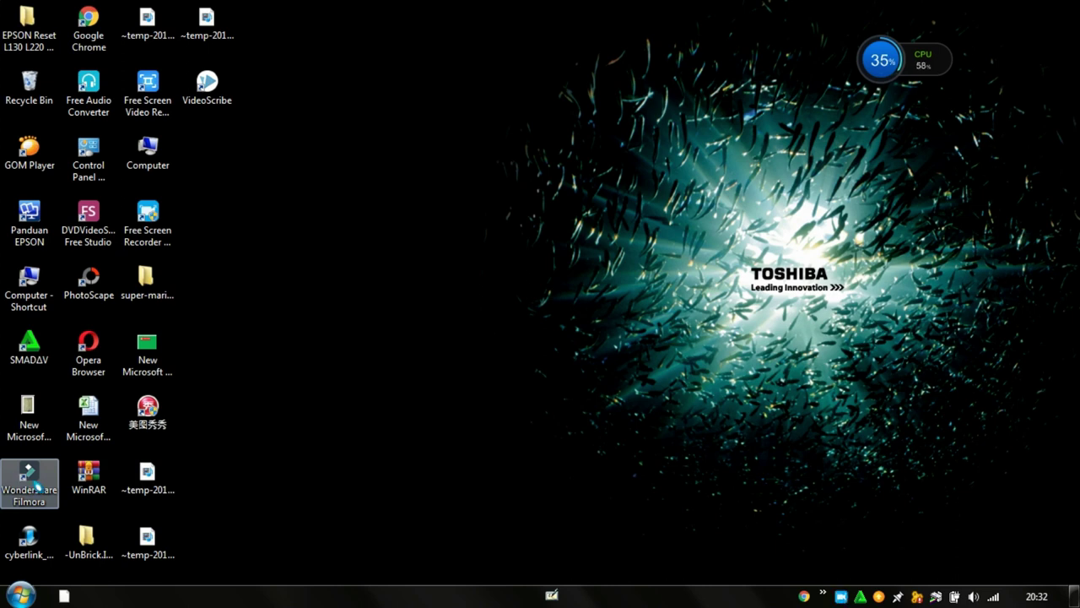
Launch Wondershare Filmora from the desktop icon and dismiss the registration-code warning
double_click(31, 477)
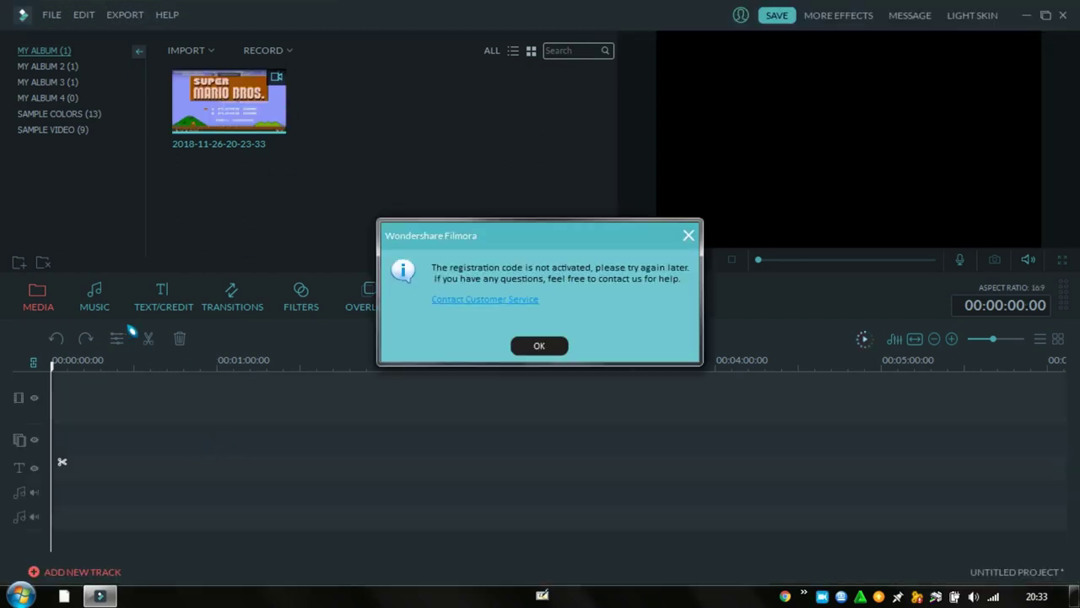
left_click(538, 347)
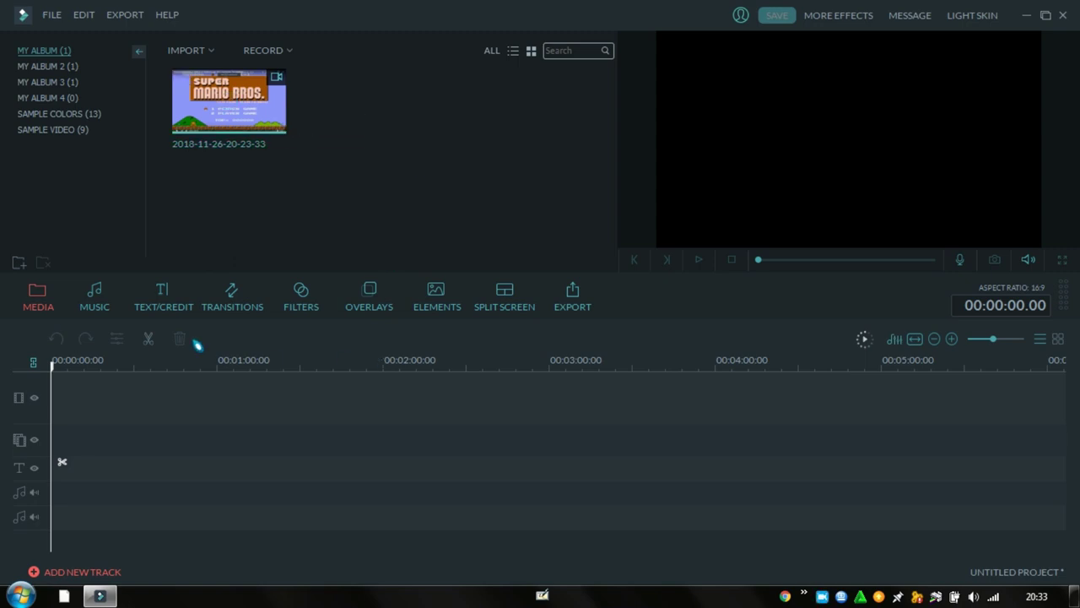
Add the Countdown5 sample video to the timeline and close the Message Center window
left_click(81, 129)
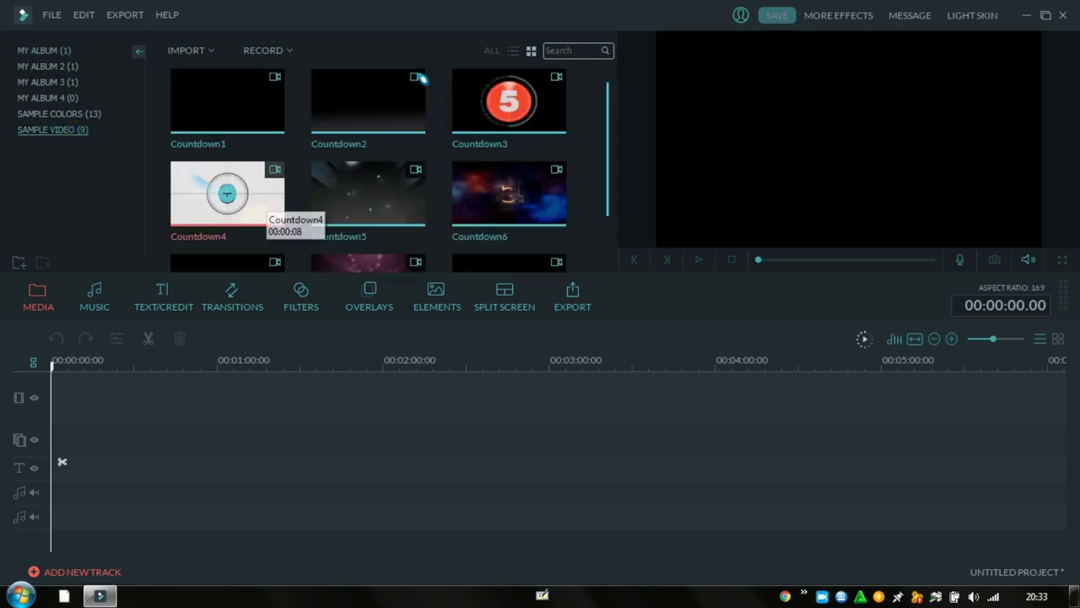
mouse_move(374, 191)
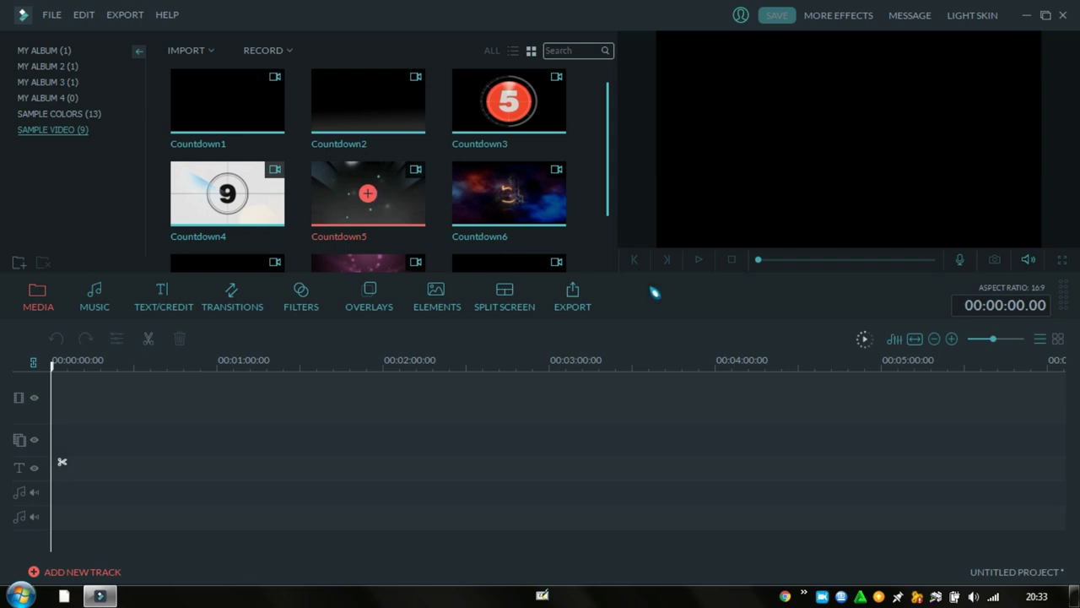
left_click(505, 305)
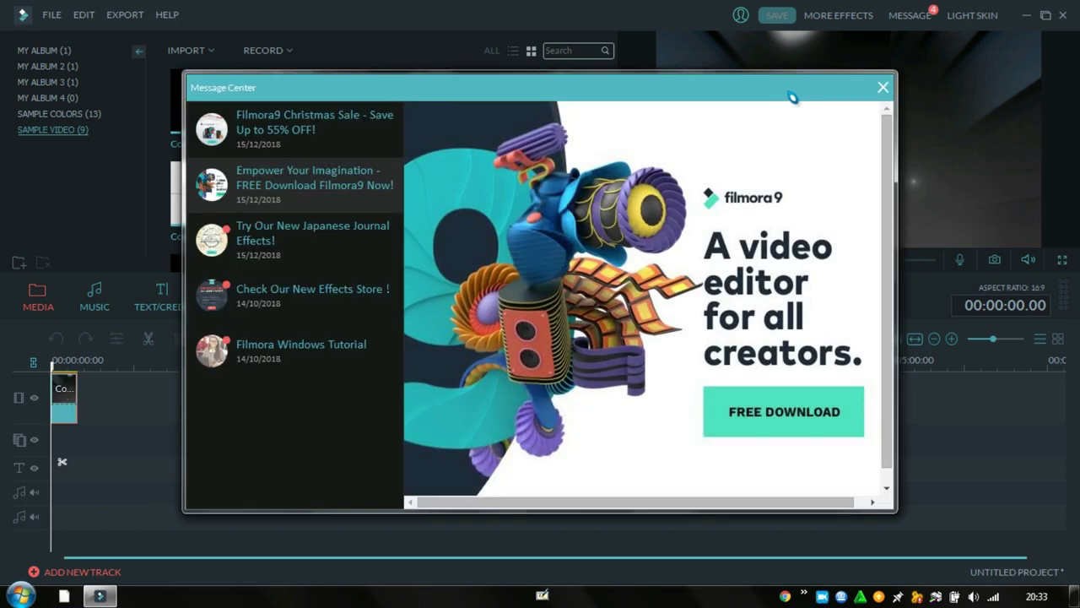
left_click(882, 87)
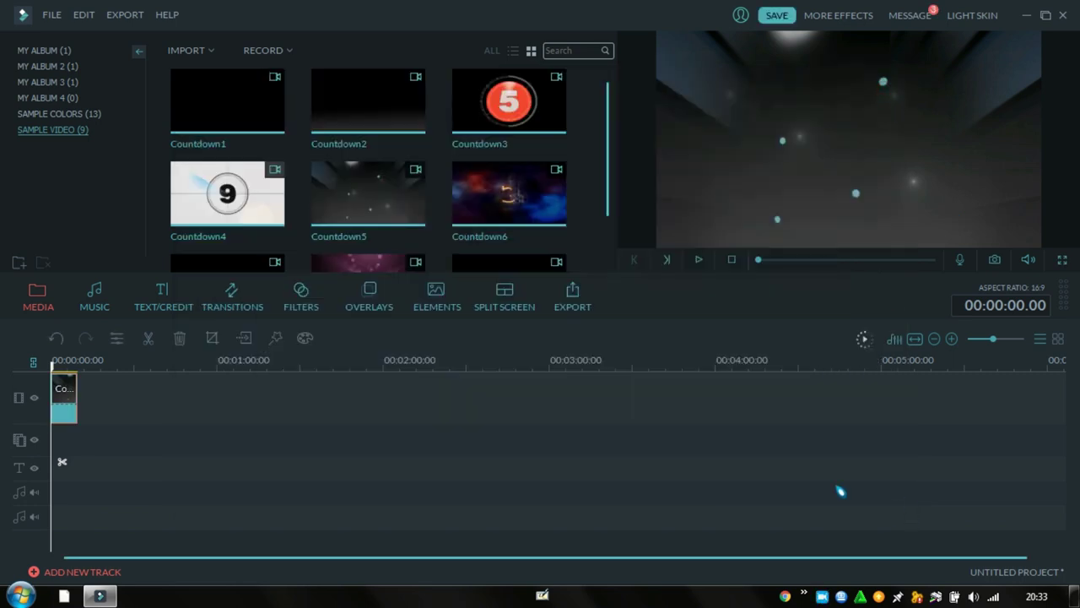
left_click(994, 597)
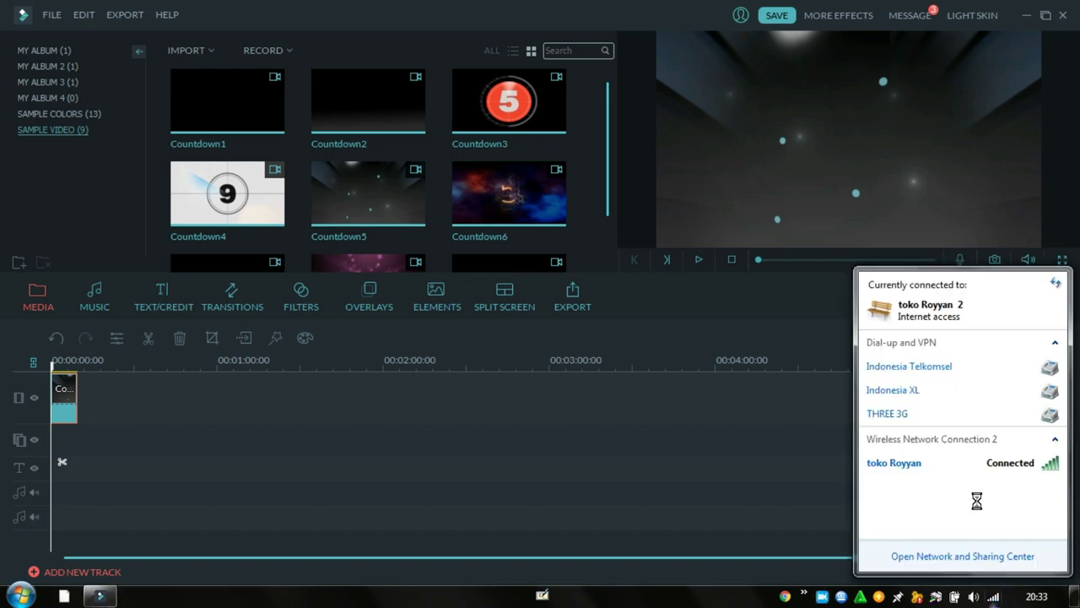
Disconnect the connected Wi-Fi network from the tray, then start exporting the Filmora project
left_click(996, 469)
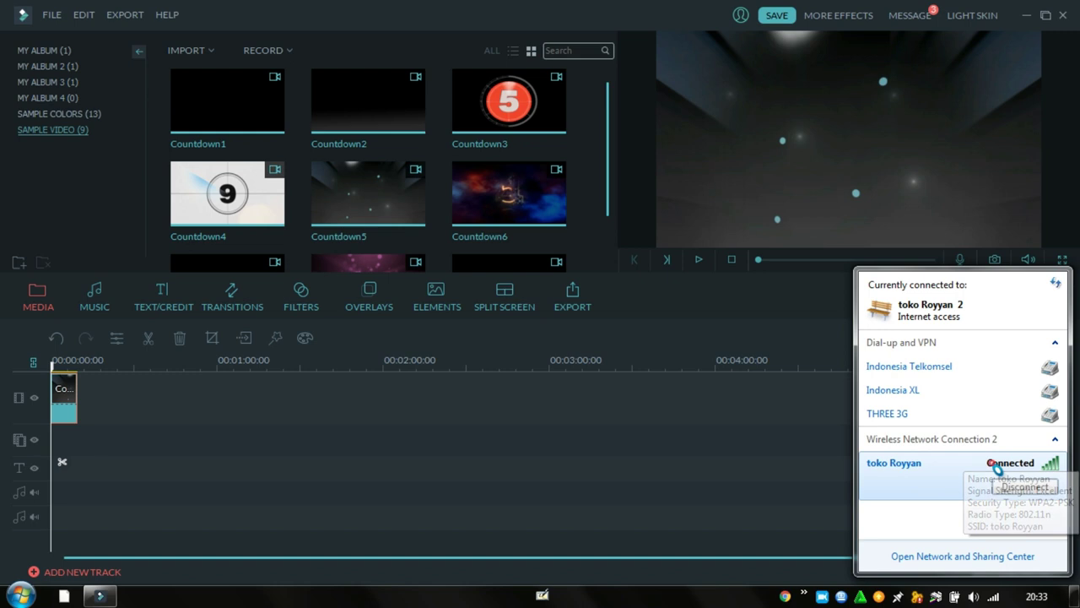
left_click(1010, 486)
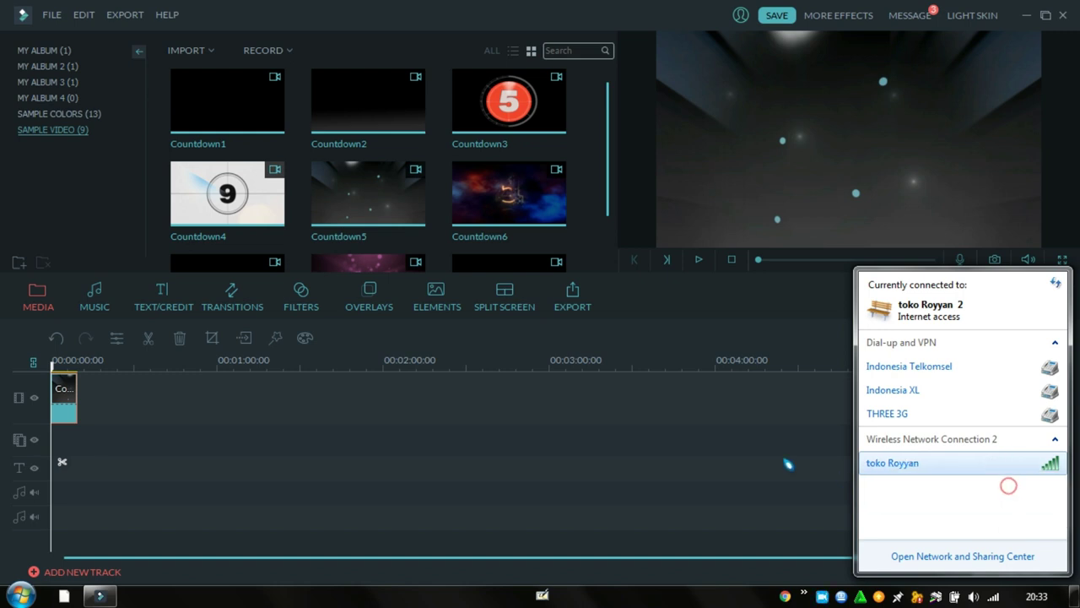
left_click(671, 486)
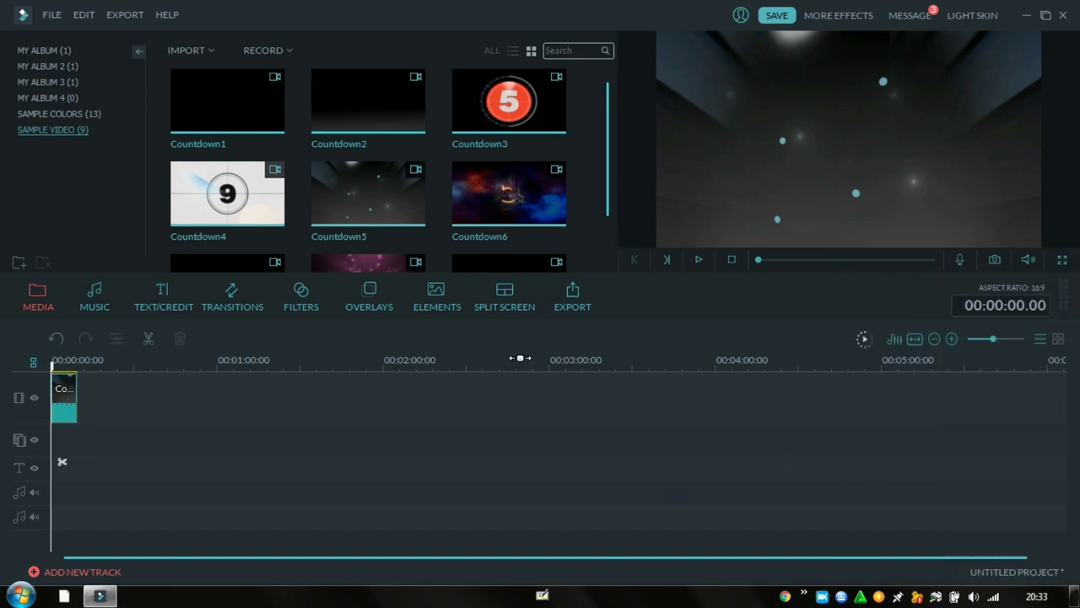
left_click(581, 297)
Open Filmora's activation form, enter the licensed e-mail address, and open the Documents library
left_click(552, 334)
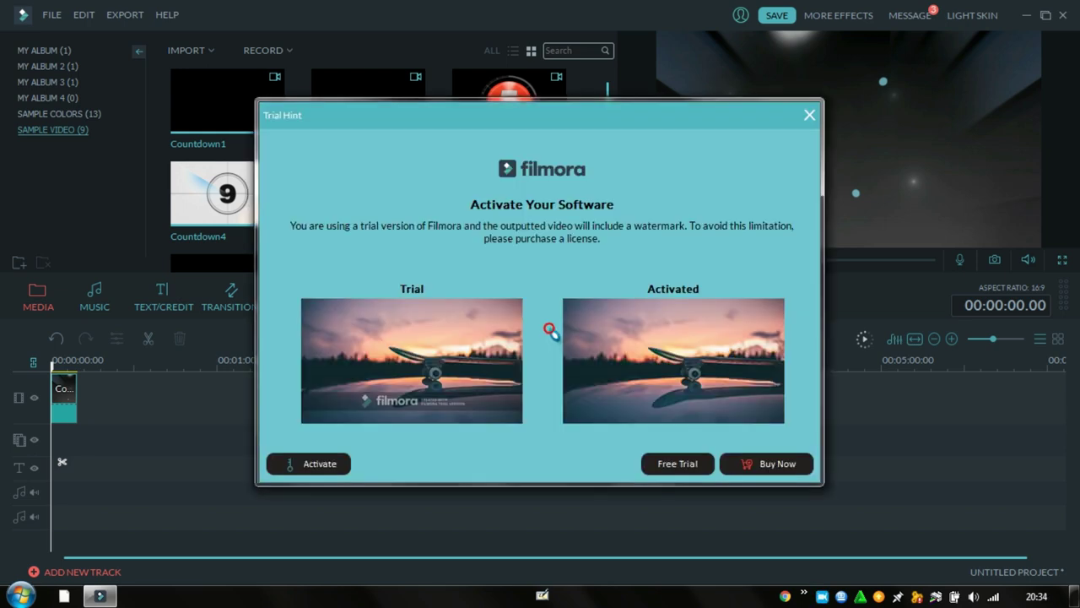
left_click(309, 469)
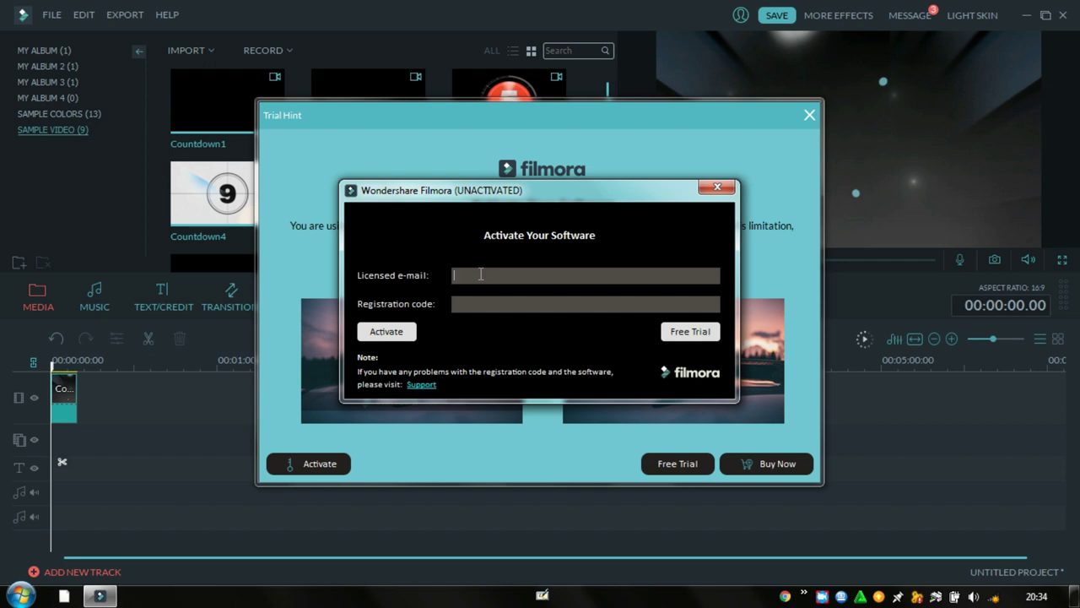
left_click(21, 594)
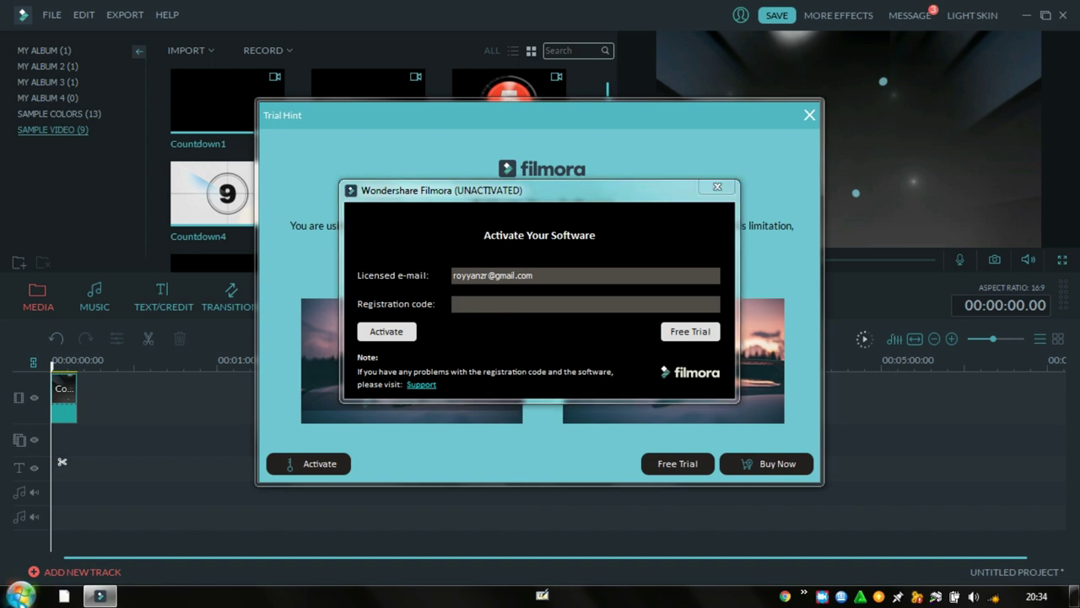
left_click(276, 127)
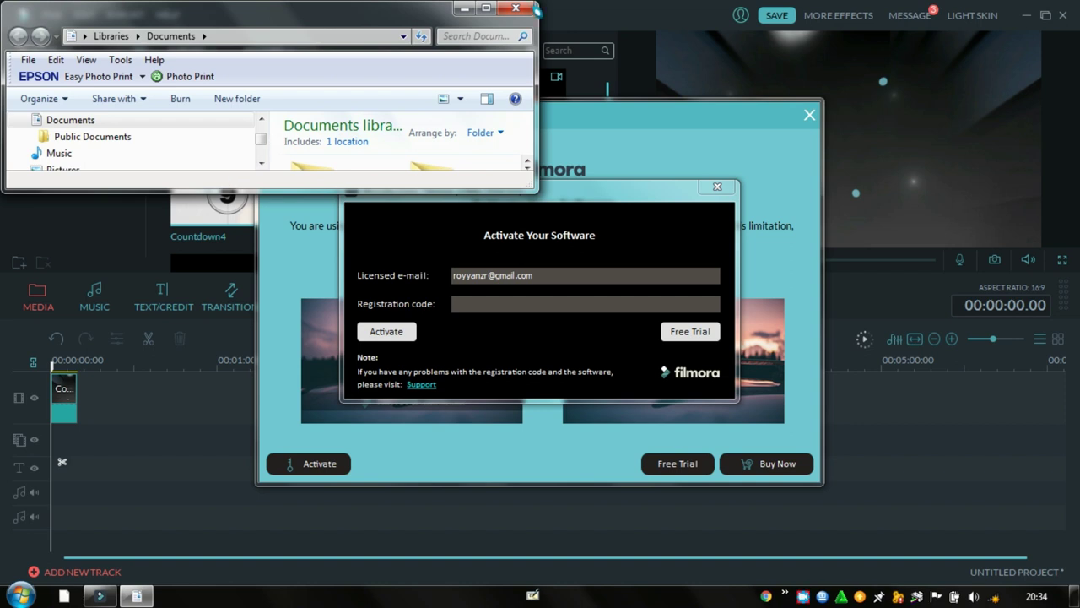
Maximize Explorer, enter the Wondershare folder, and open filmora_64bit_full846.exe
left_click(486, 8)
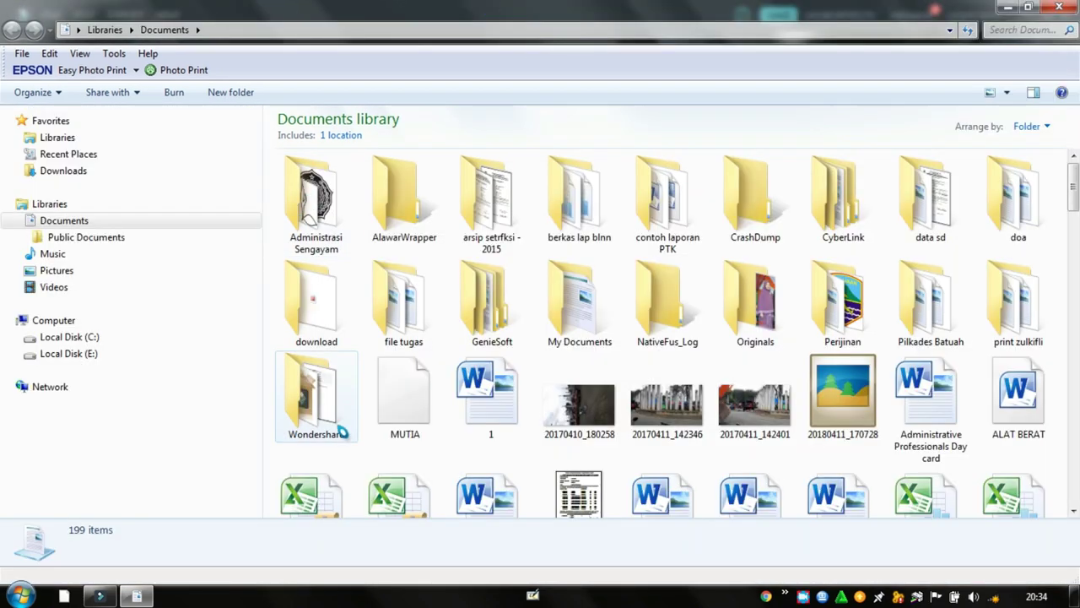
double_click(344, 392)
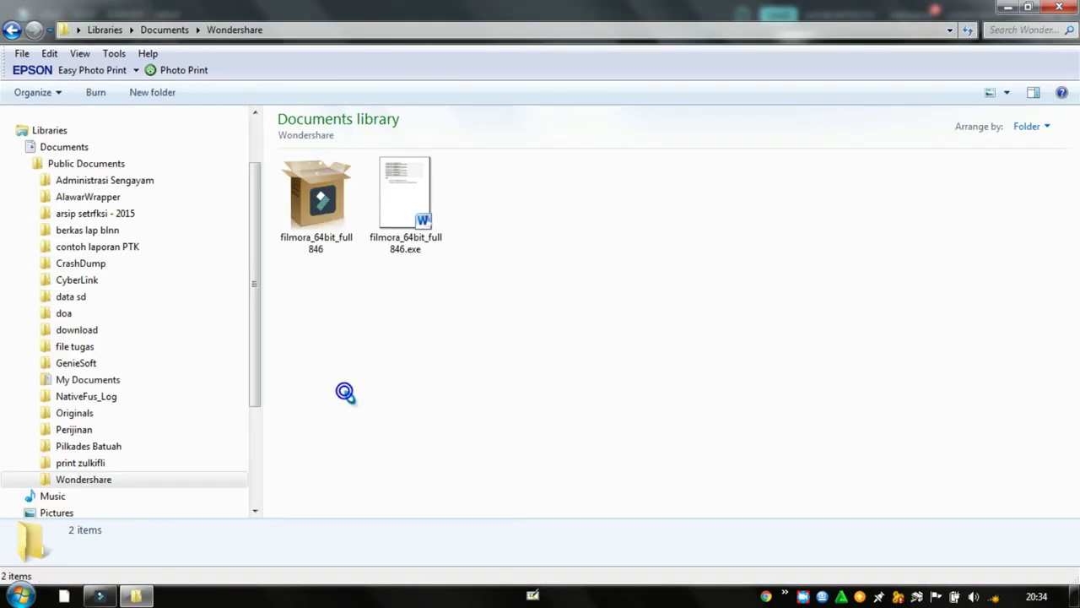
left_click(398, 203)
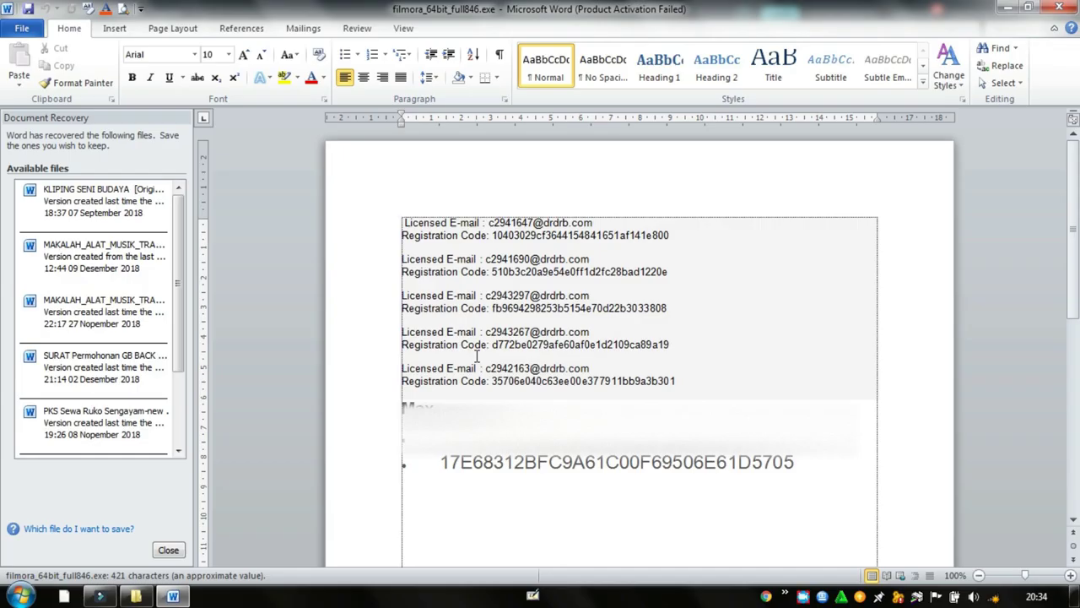
Copy the registration code line from the Word document and return to Filmora
left_click_drag(442, 463, 794, 465)
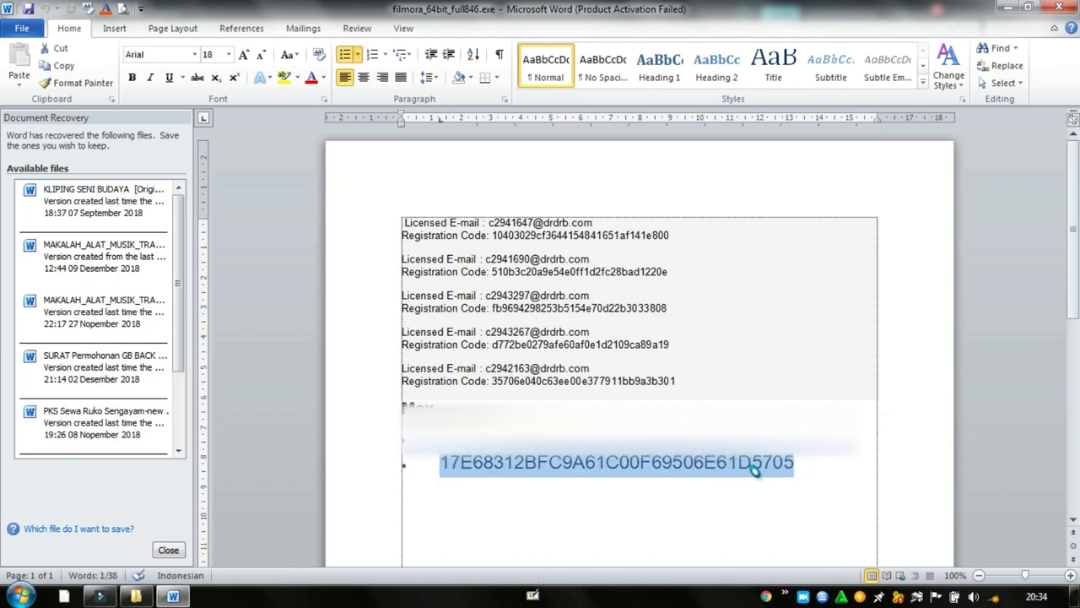
right_click(756, 471)
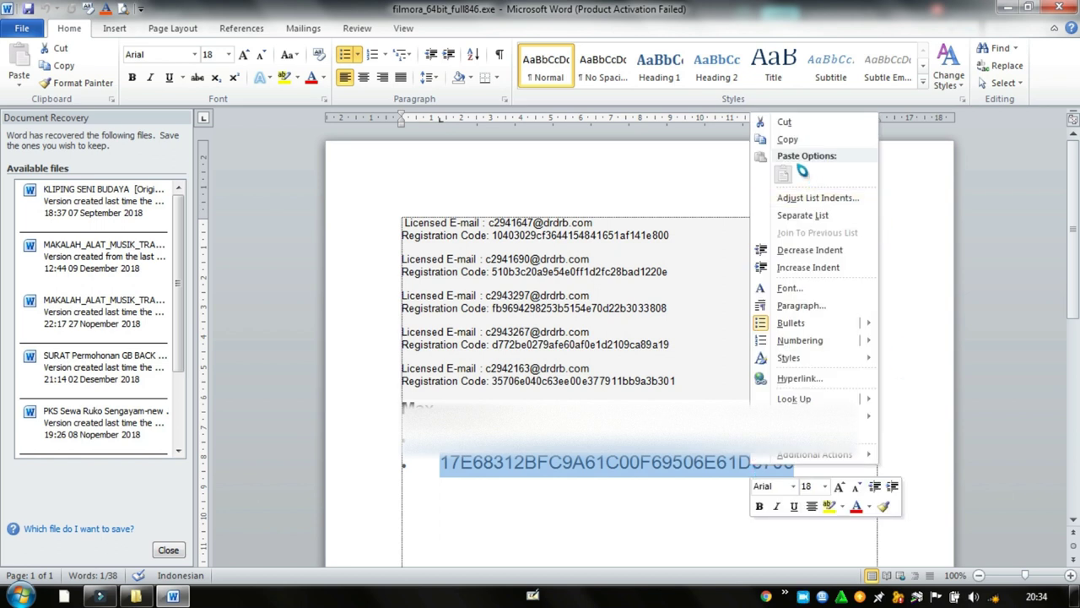
left_click(787, 141)
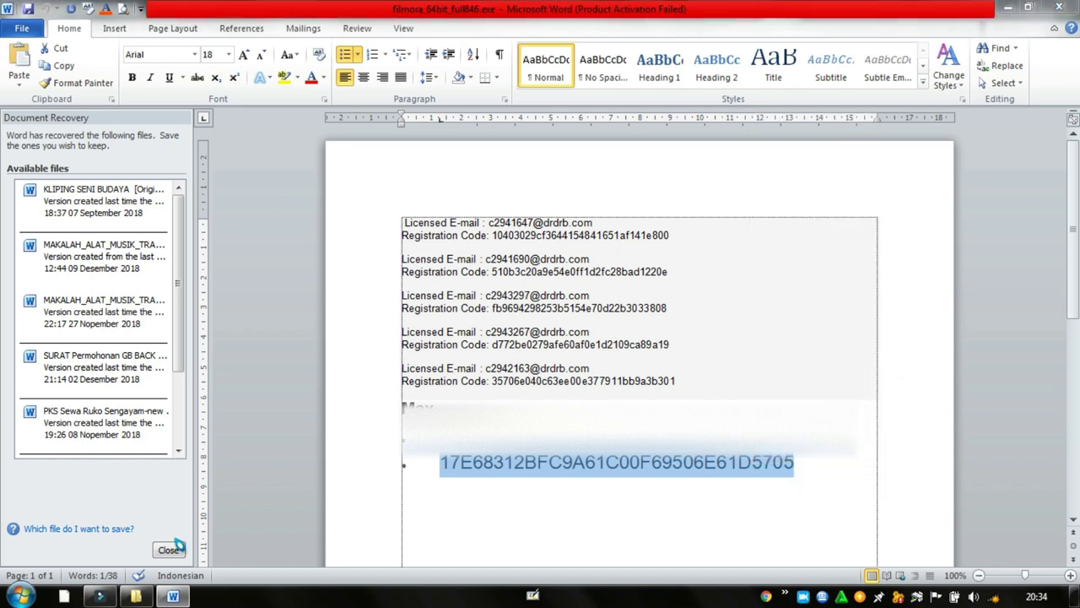
left_click(100, 595)
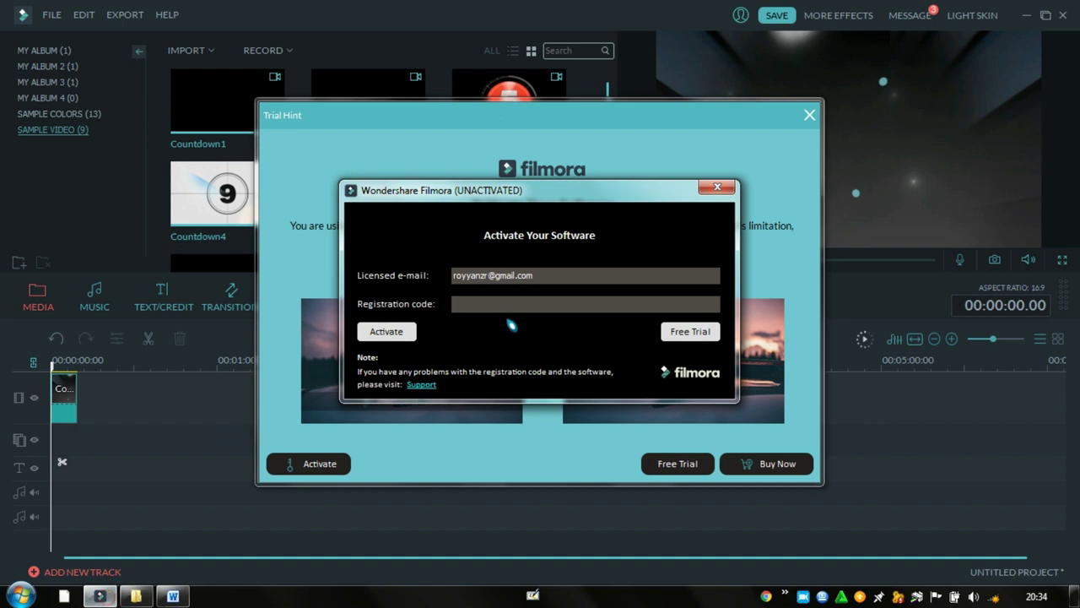
Paste the registration code into the Registration code field and delete the leading bullet and space
right_click(481, 304)
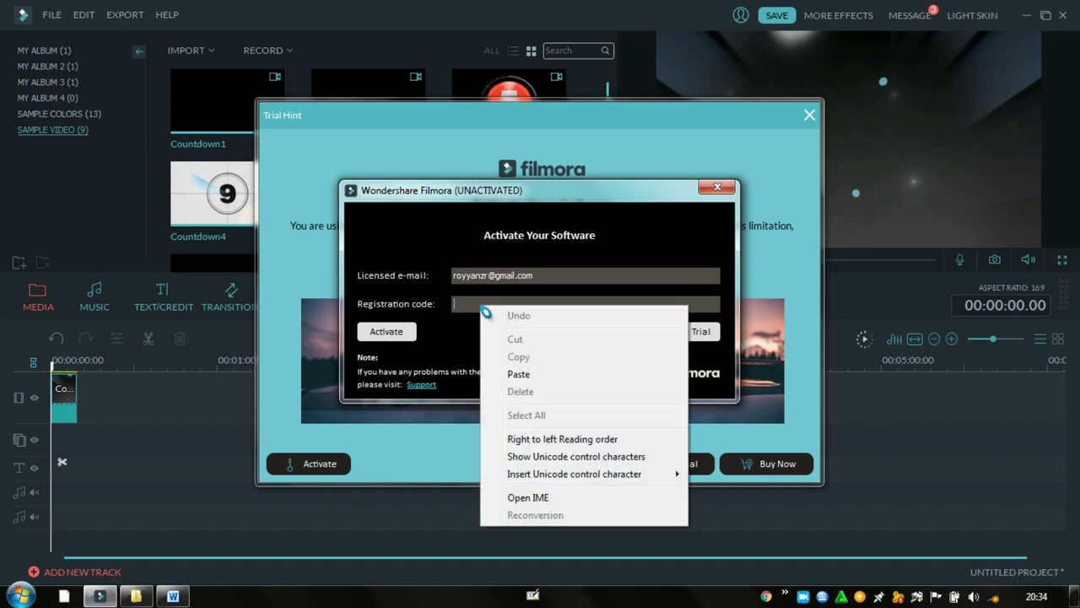
left_click(519, 373)
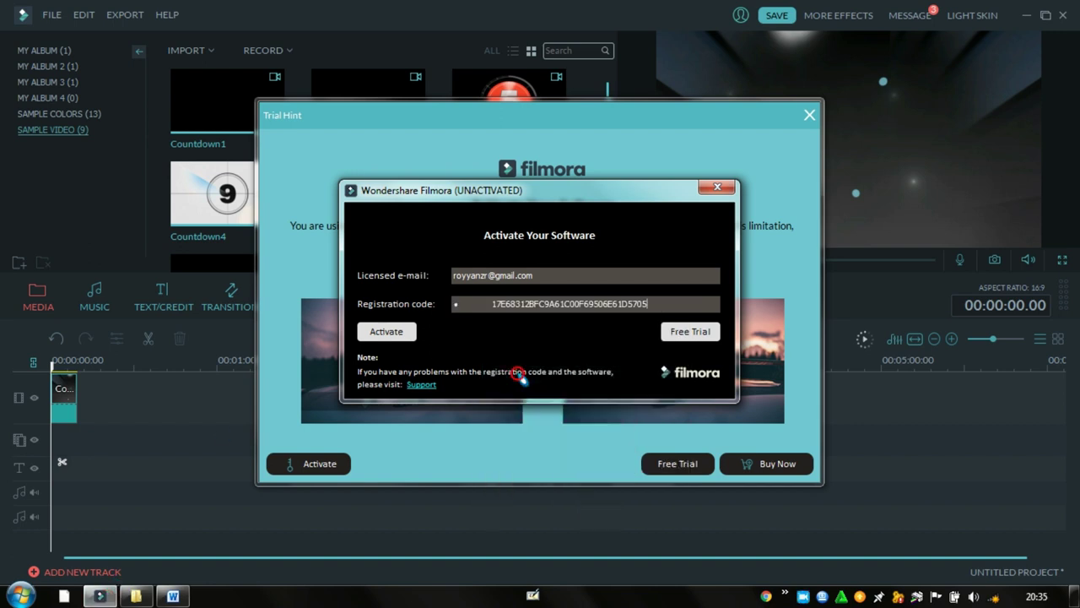
left_click_drag(493, 306, 447, 301)
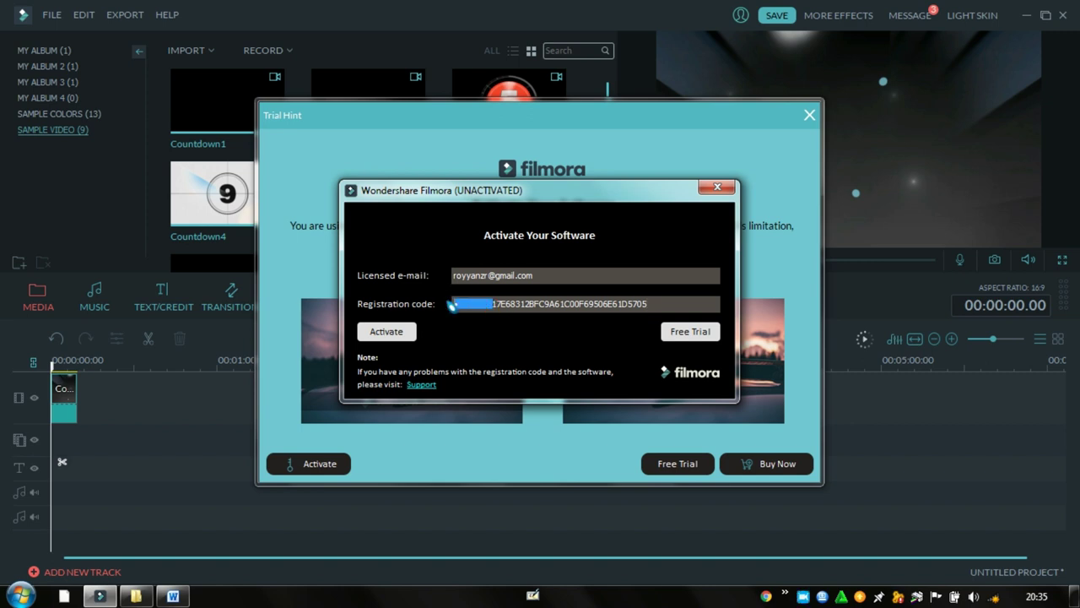
key("BackSpace")
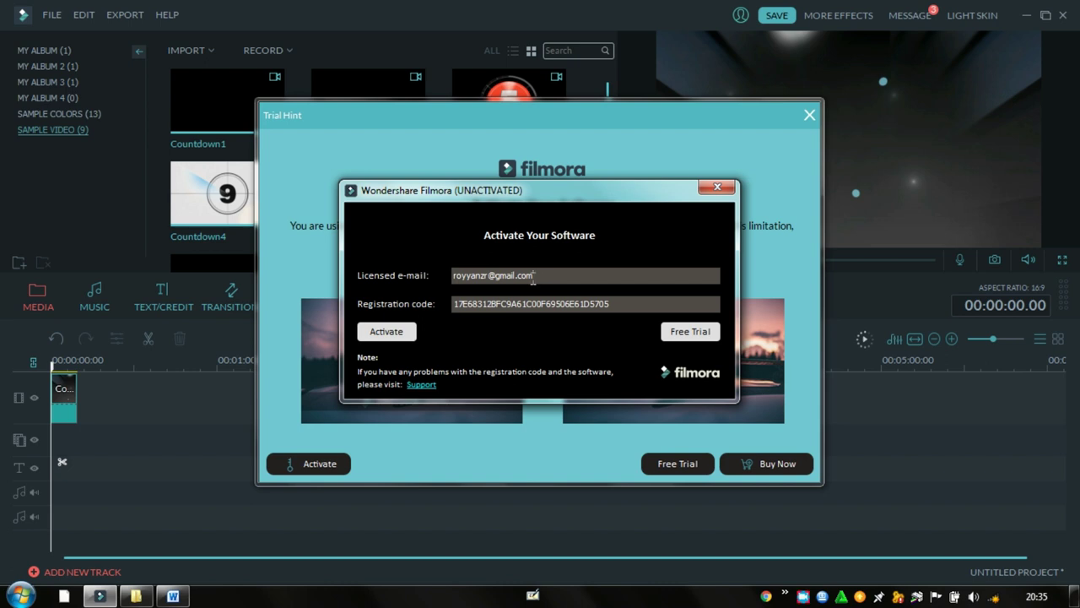
Append 'mmmmmmmmmmmmmmmm' to the licensed e-mail and submit the activation request
left_click_drag(534, 278, 455, 278)
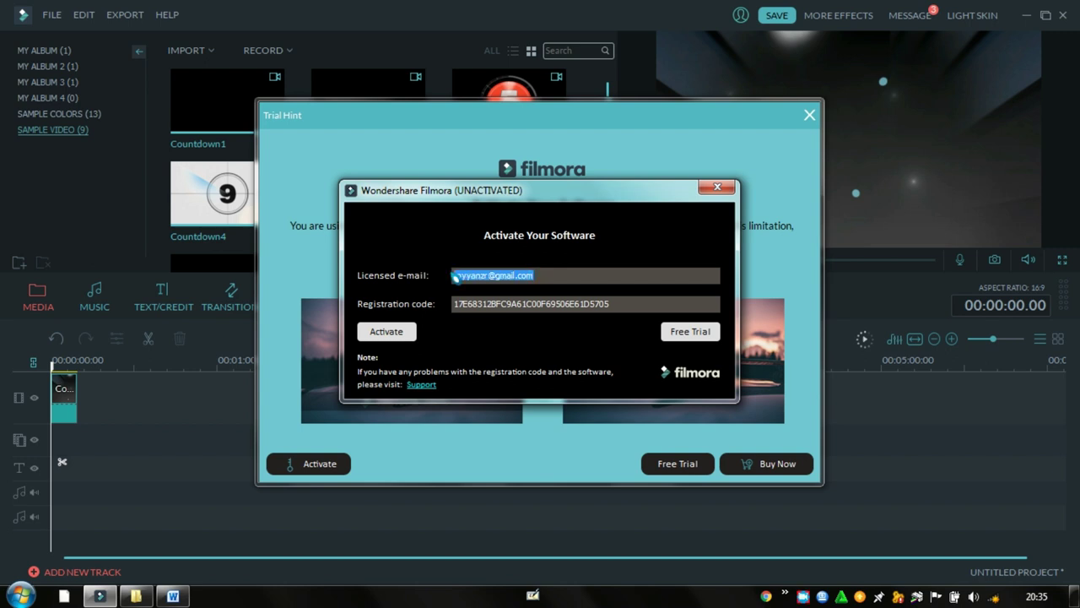
left_click_drag(539, 279, 450, 280)
left_click(544, 278)
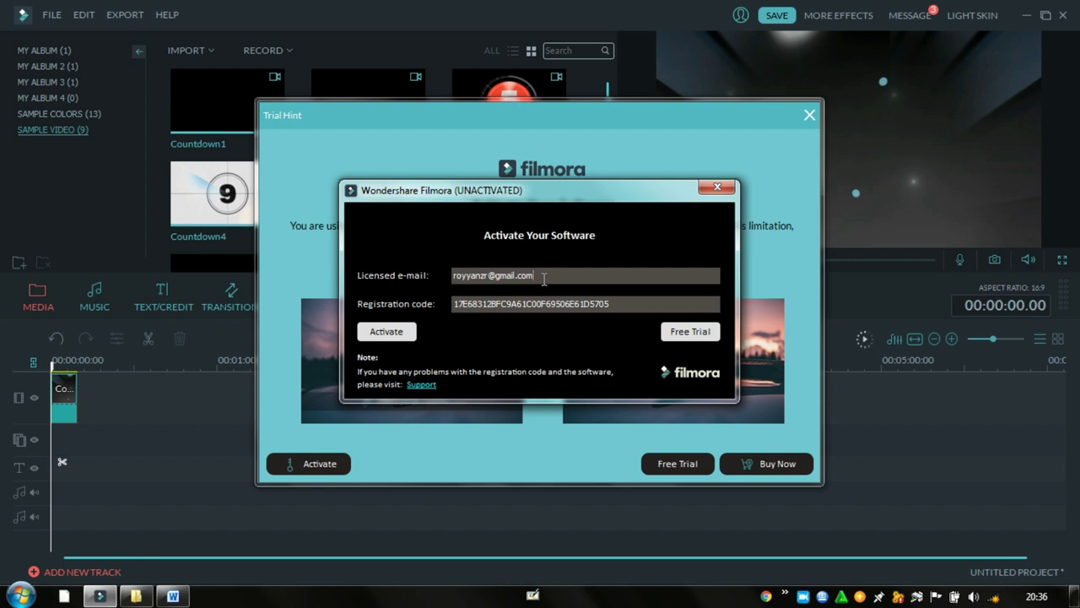
type("mmmmmmmmmmmmmmmmmmmmmmmmm")
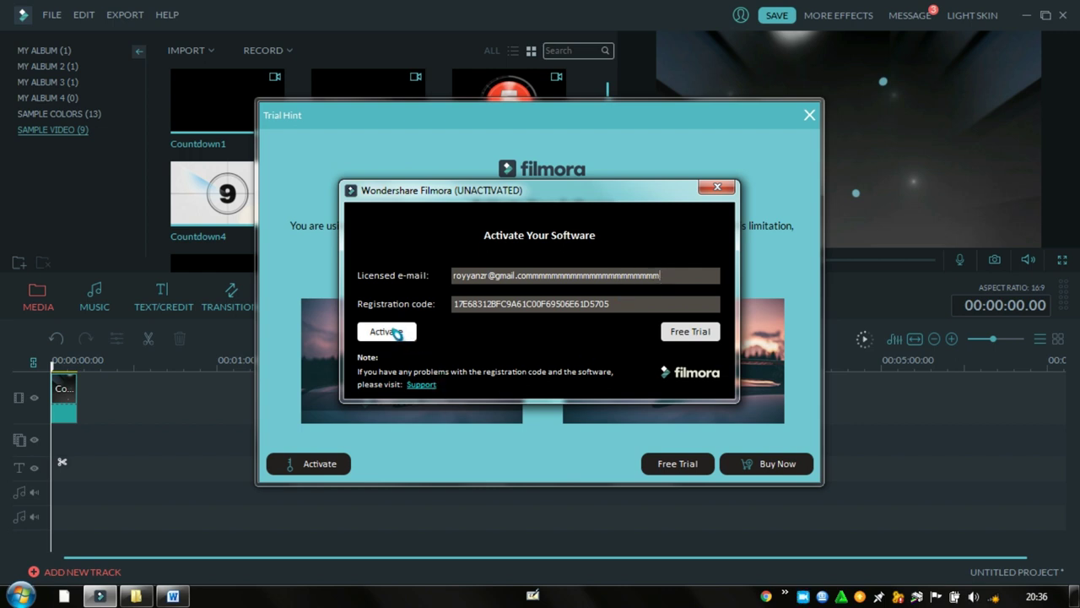
left_click(396, 333)
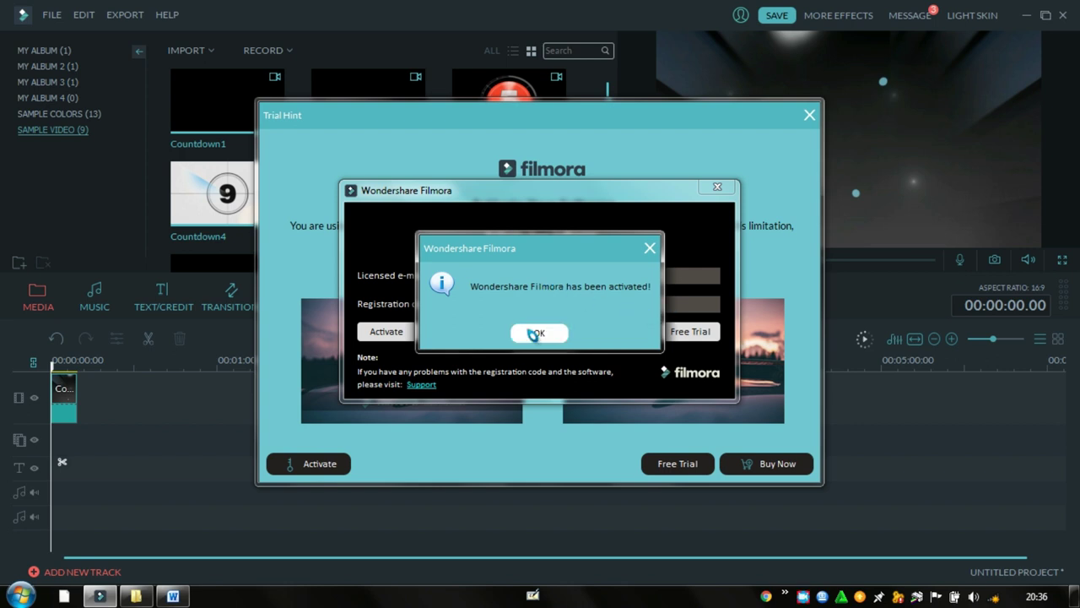
Dismiss the activation confirmation and close the blank browser window to reveal the Output export dialog
left_click(535, 331)
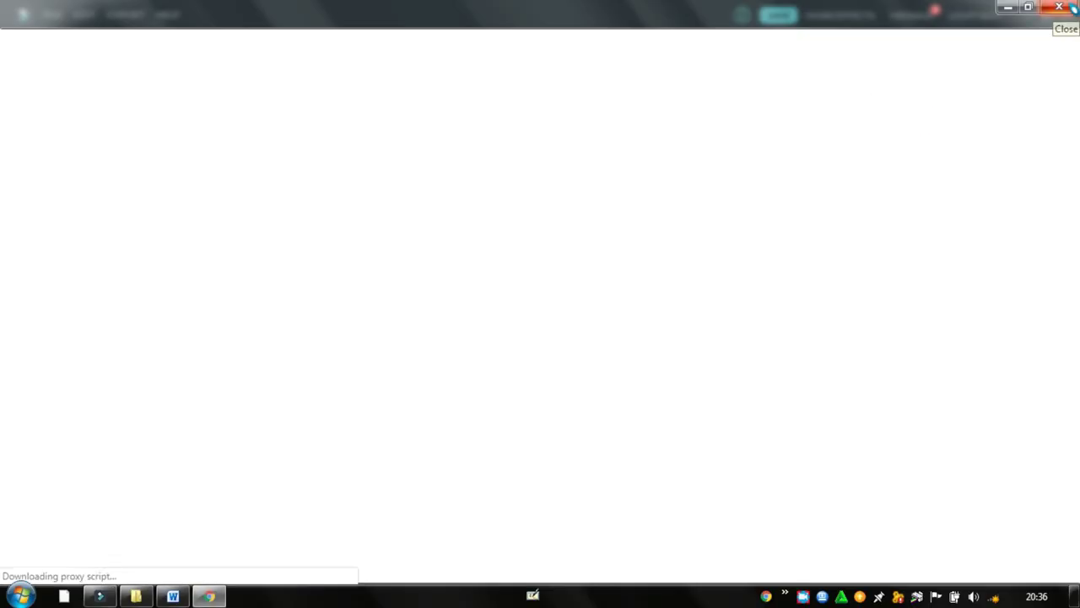
left_click(1064, 8)
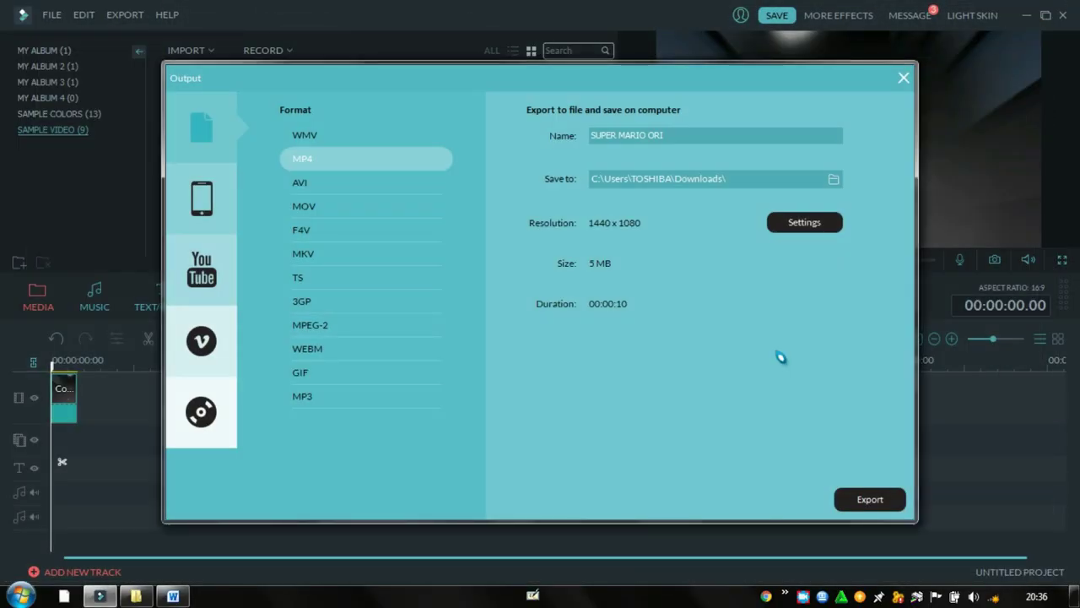
right_click(803, 596)
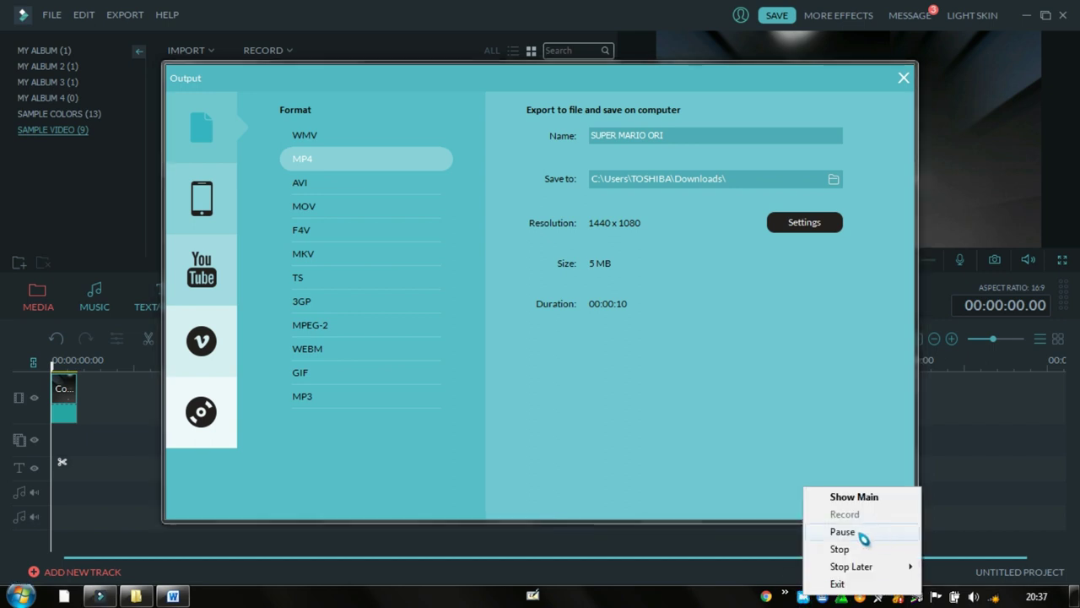